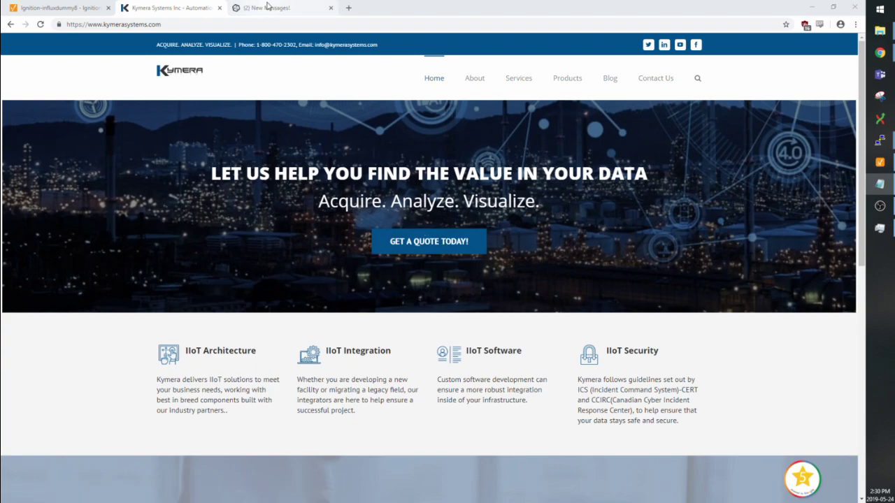
# Switch Chrome to the InfluxData website tab.
pyautogui.click(266, 7)
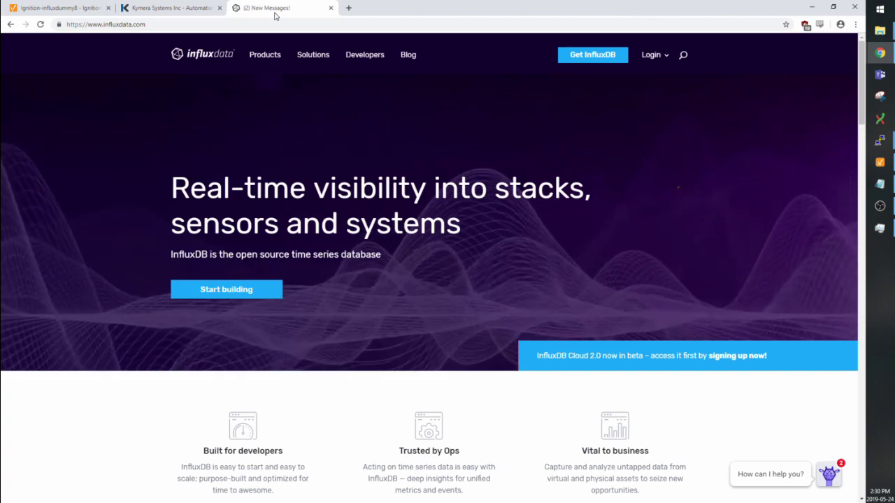
# Open the Get InfluxDB page on influxdata.com.
pyautogui.click(617, 62)
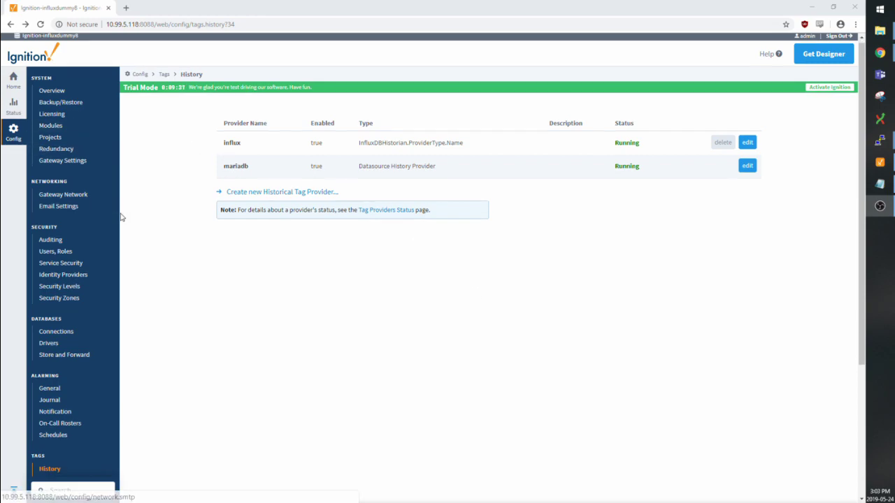
# Reload the gateway's Tags > History provider list showing influx and mariadb.
pyautogui.scroll(-2, 138, 320)
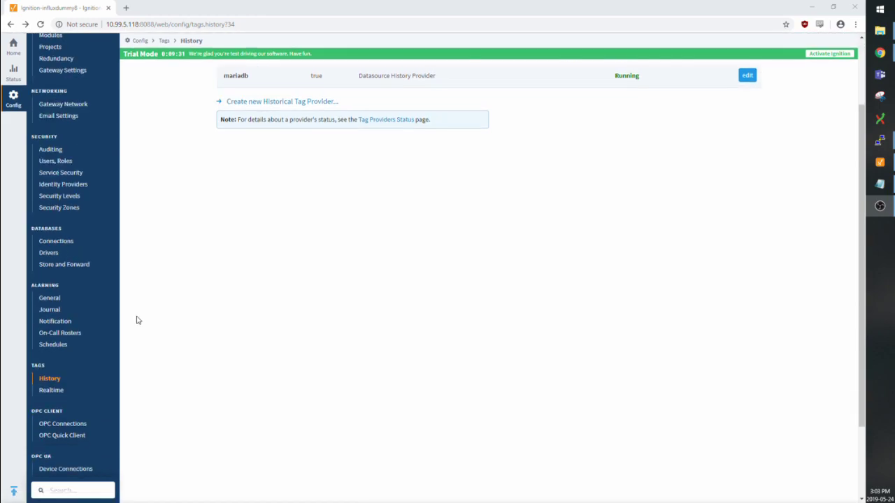
pyautogui.click(70, 381)
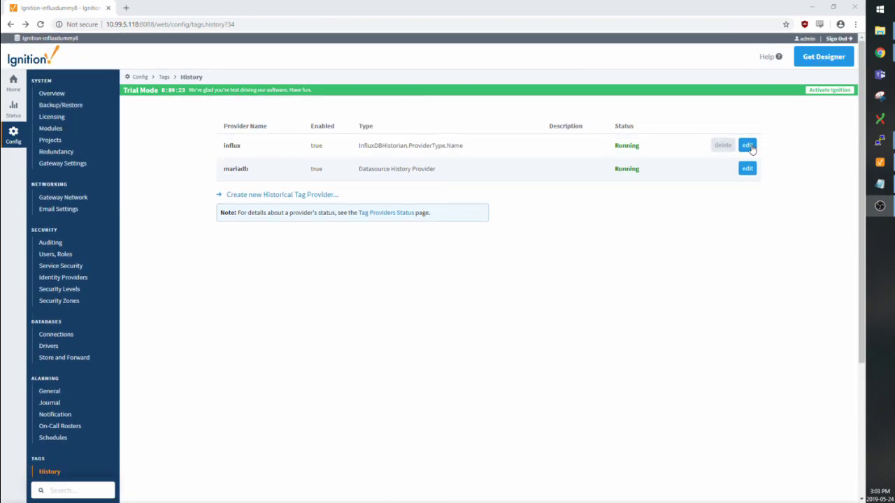
# Edit the influx provider and enable Show advanced properties to reveal InfluxBatchOptions.
pyautogui.click(748, 146)
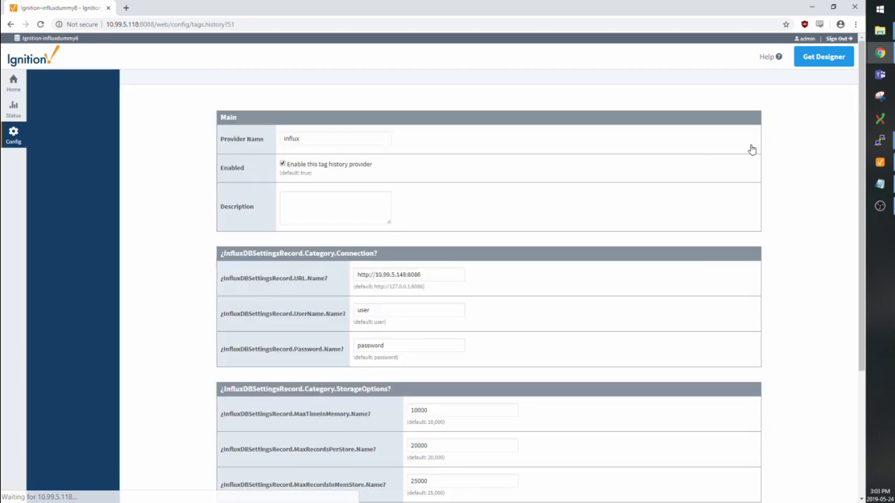
pyautogui.scroll(-2, 687, 212)
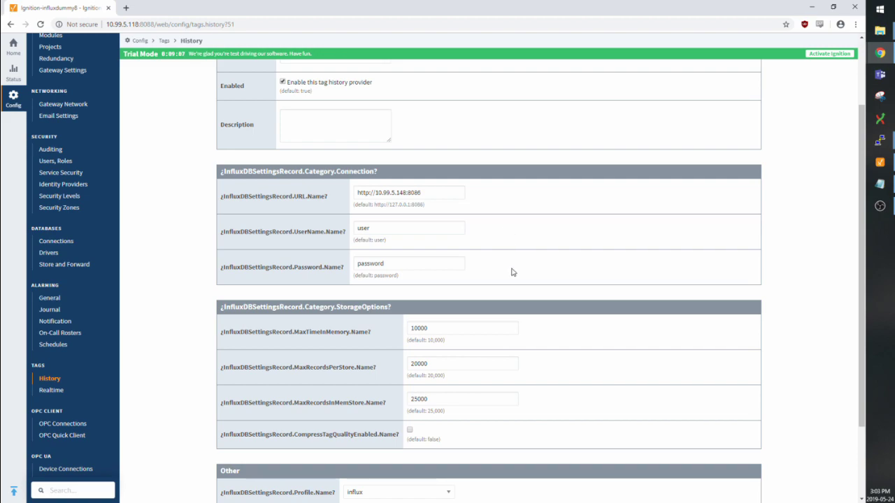
pyautogui.scroll(-3, 511, 272)
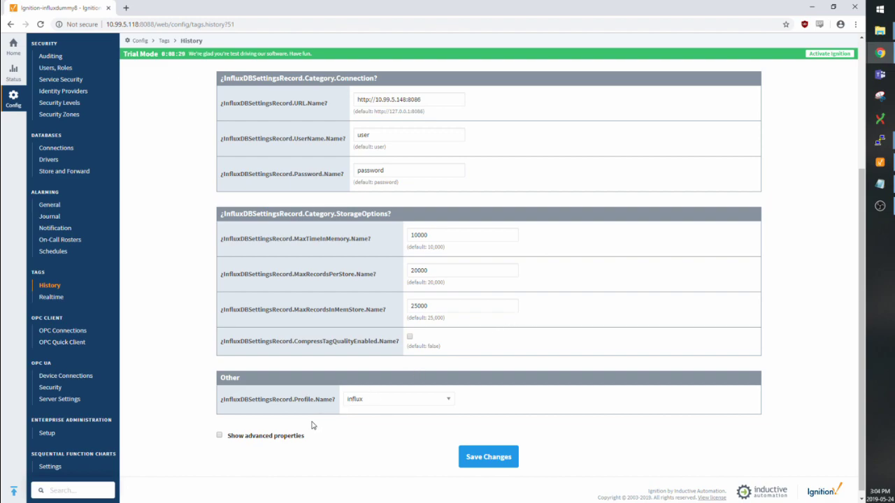
pyautogui.click(297, 438)
pyautogui.scroll(-3, 308, 413)
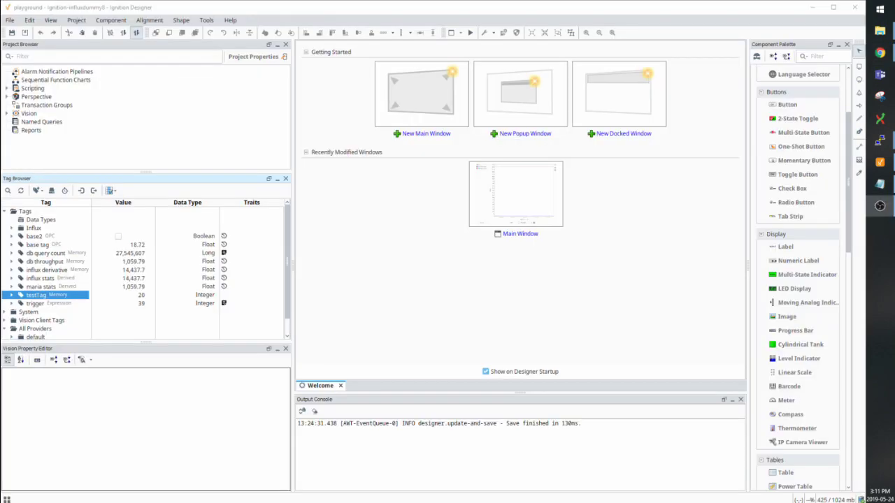
# Open testTag's editor and set History Enabled to true.
pyautogui.doubleClick(78, 298)
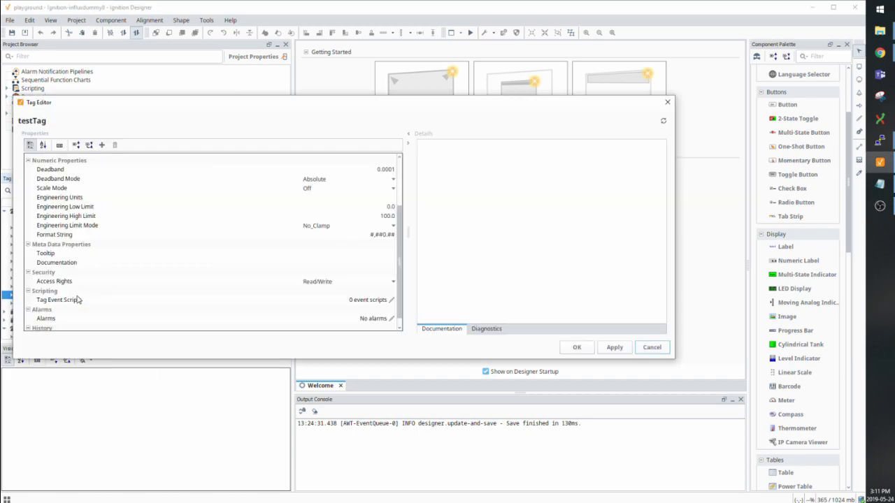
pyautogui.scroll(-1, 105, 292)
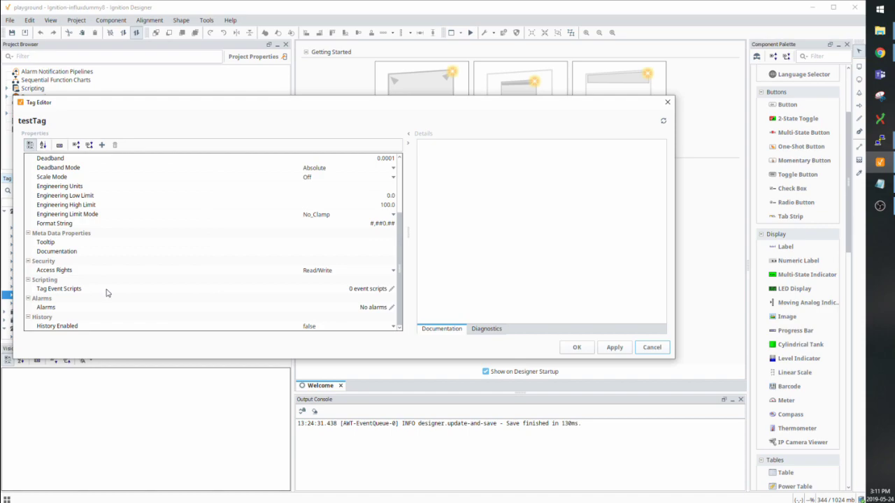
pyautogui.click(330, 329)
pyautogui.click(330, 329)
pyautogui.click(323, 339)
# Keep influx as Storage Provider and Tag Group as Sample Mode, then save testTag.
pyautogui.scroll(-3, 304, 313)
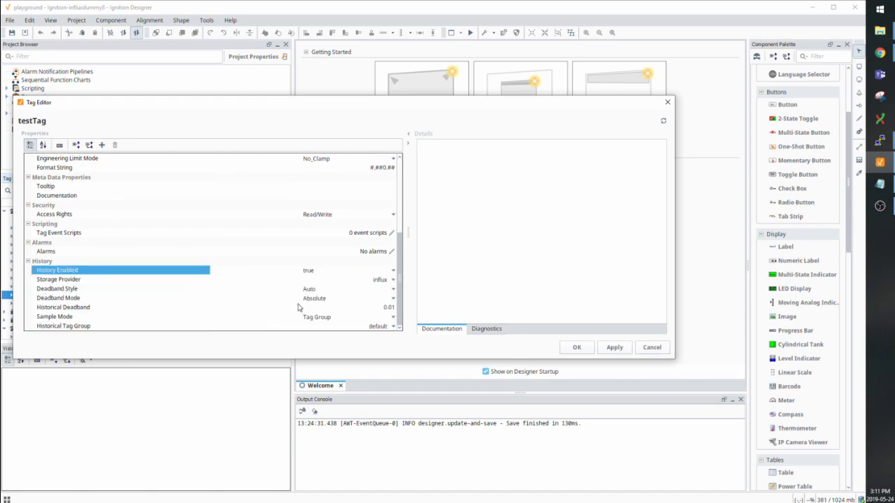
pyautogui.click(392, 280)
pyautogui.click(392, 279)
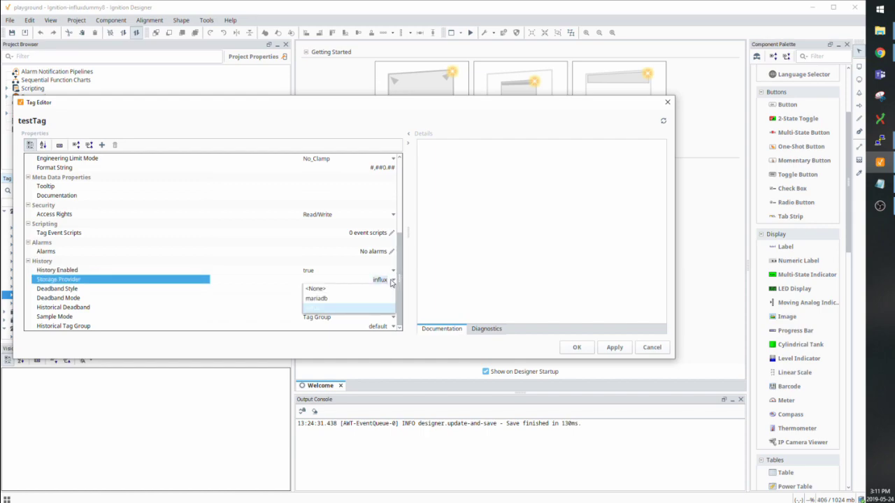
pyautogui.click(372, 309)
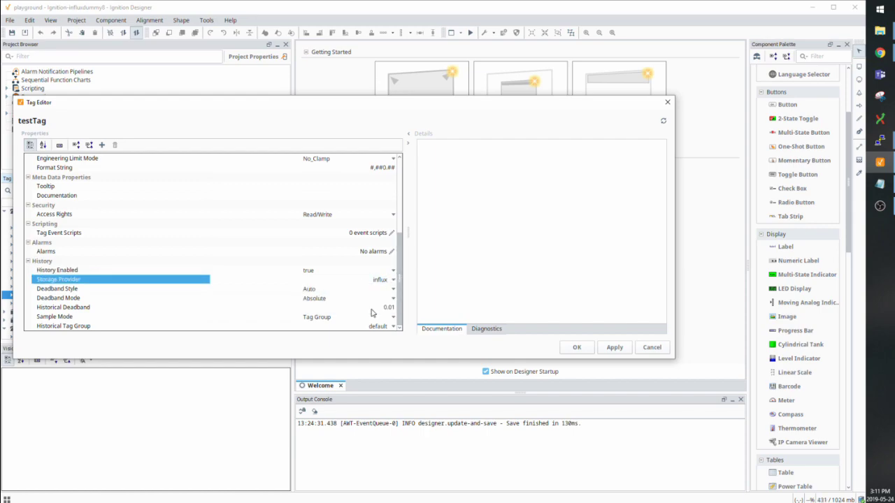
pyautogui.click(389, 320)
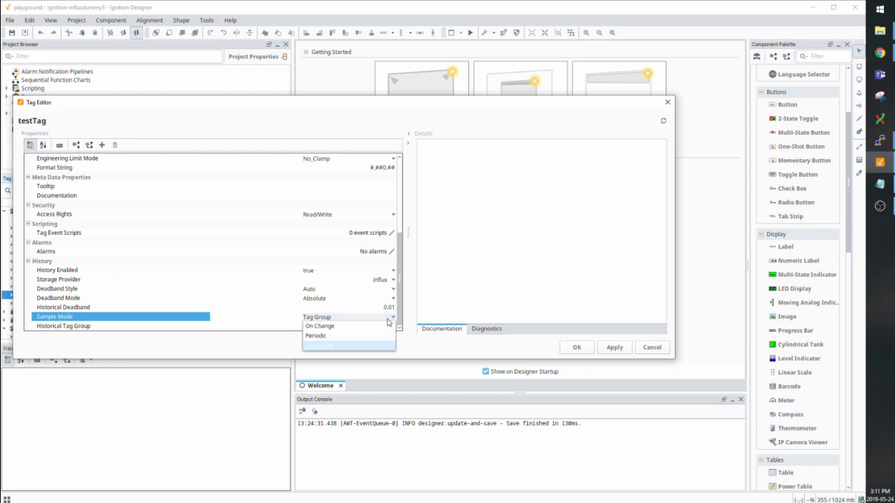
pyautogui.click(389, 320)
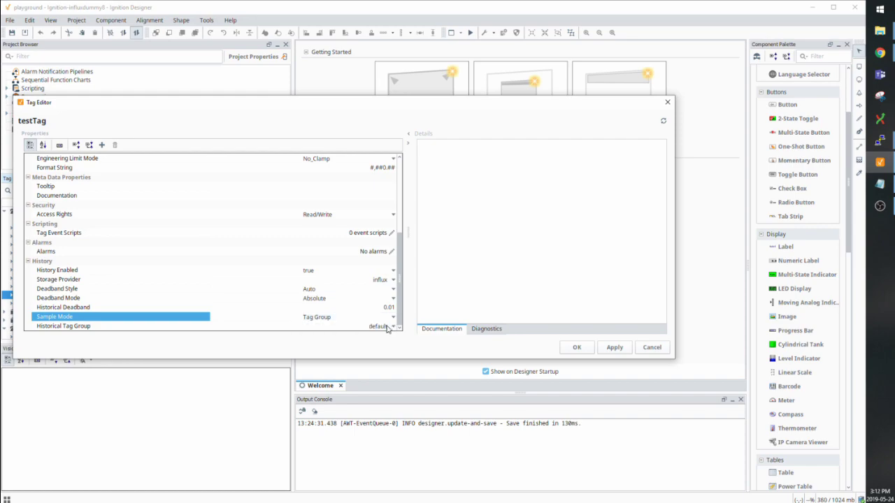
pyautogui.click(386, 327)
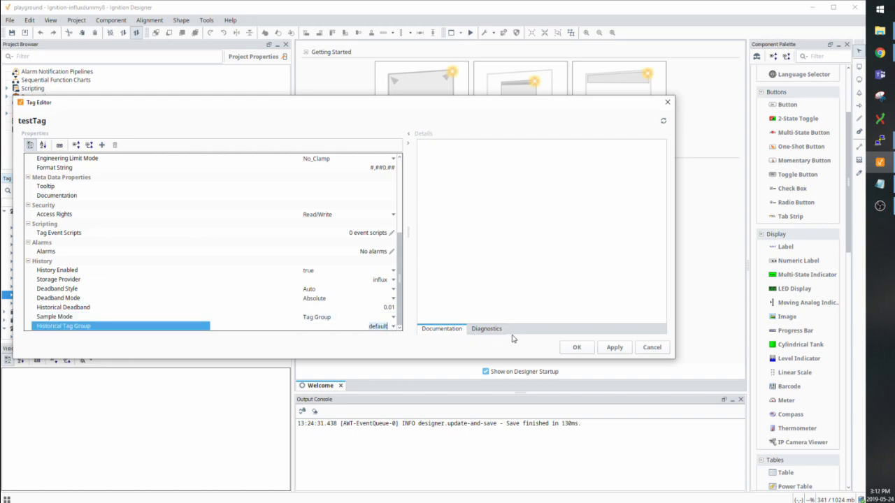
pyautogui.click(575, 350)
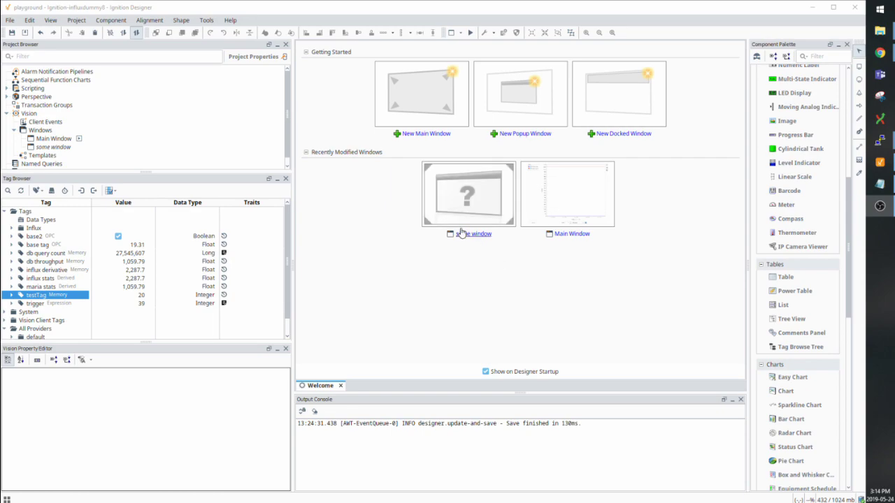
# Open 'some window' and add an Easy Chart at 0,0 filling the 800x600 window.
pyautogui.click(458, 233)
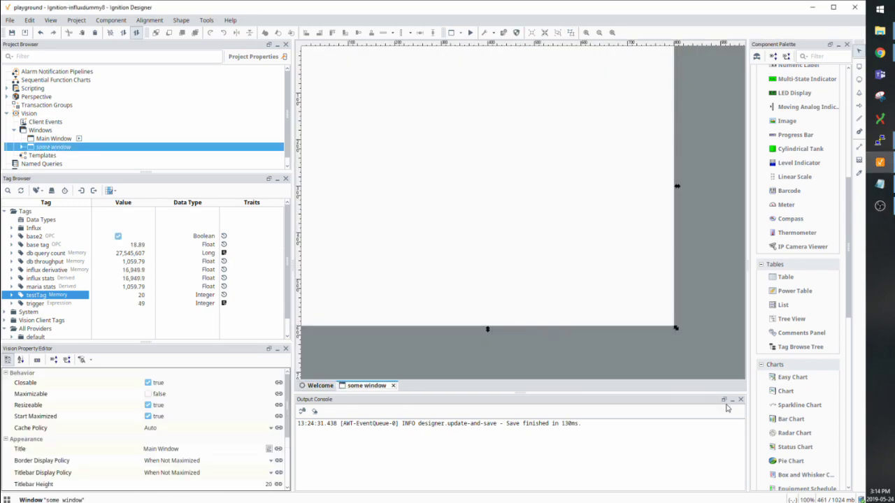
pyautogui.moveTo(816, 377); pyautogui.dragTo(389, 140)
pyautogui.moveTo(418, 183); pyautogui.dragTo(339, 100)
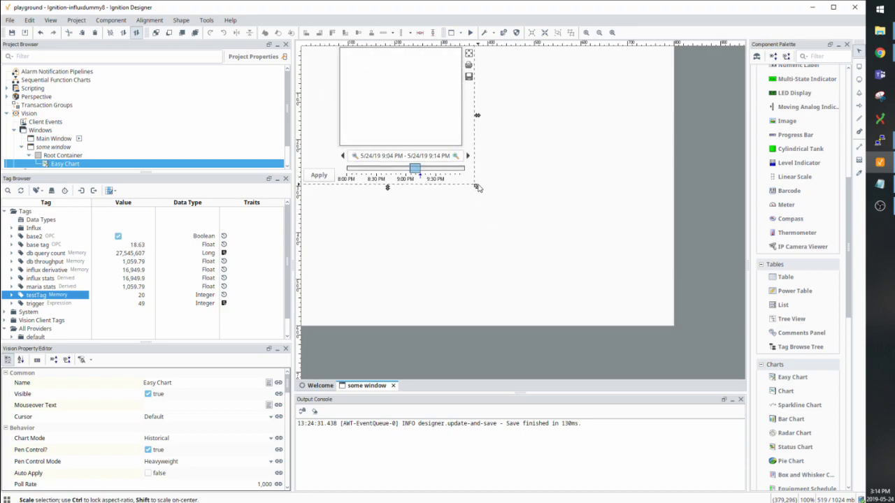
pyautogui.moveTo(476, 190); pyautogui.dragTo(705, 368)
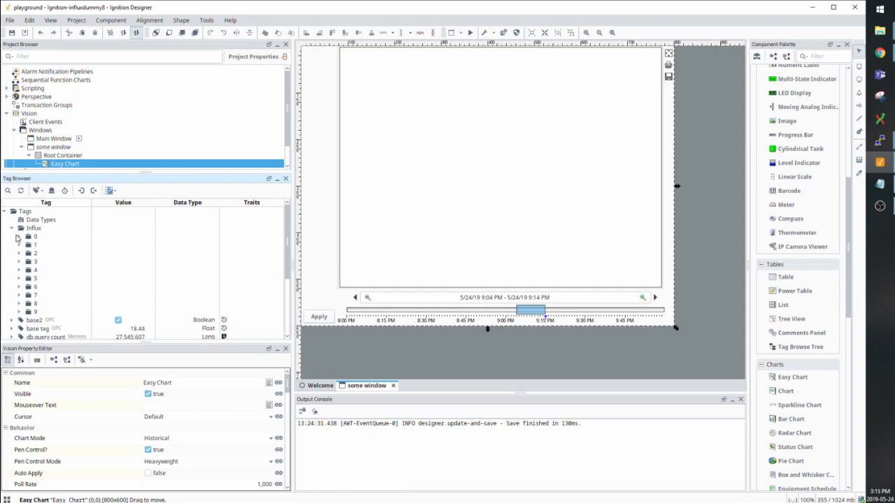
# Expand folder 0 > Analog Inputs and inspect Tag 0 in the tag editor.
pyautogui.click(19, 238)
pyautogui.click(26, 246)
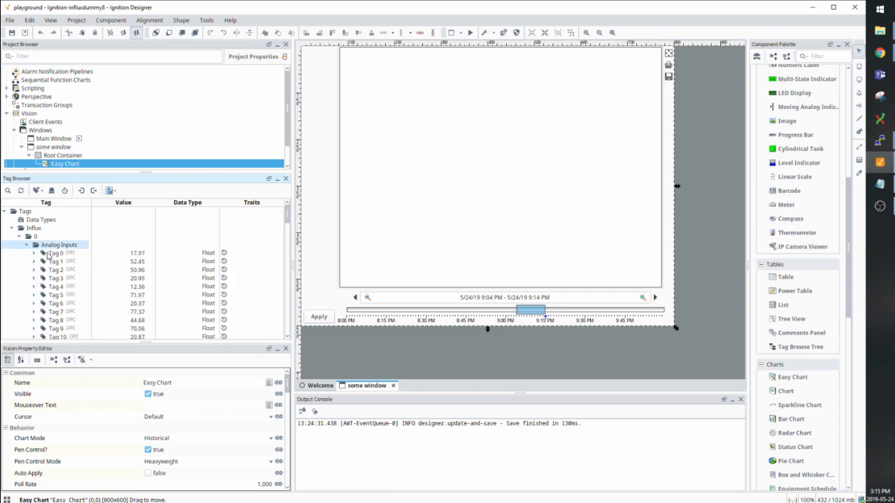
pyautogui.click(52, 255)
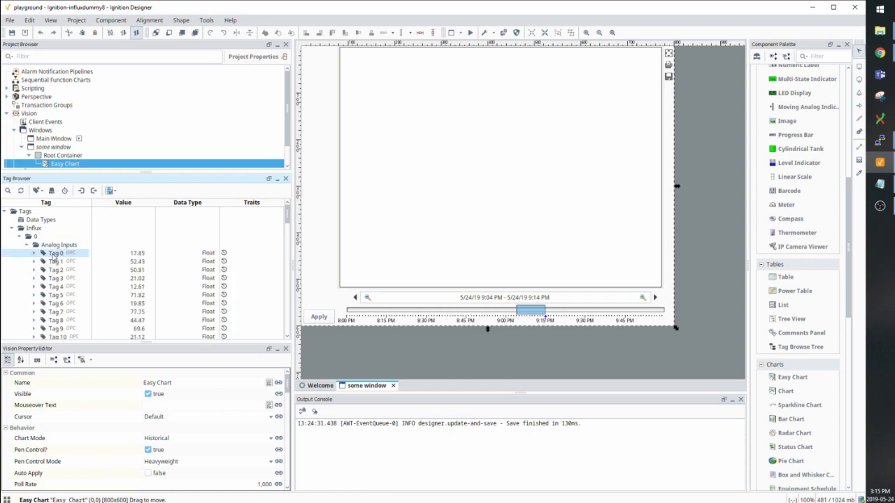
pyautogui.doubleClick(53, 255)
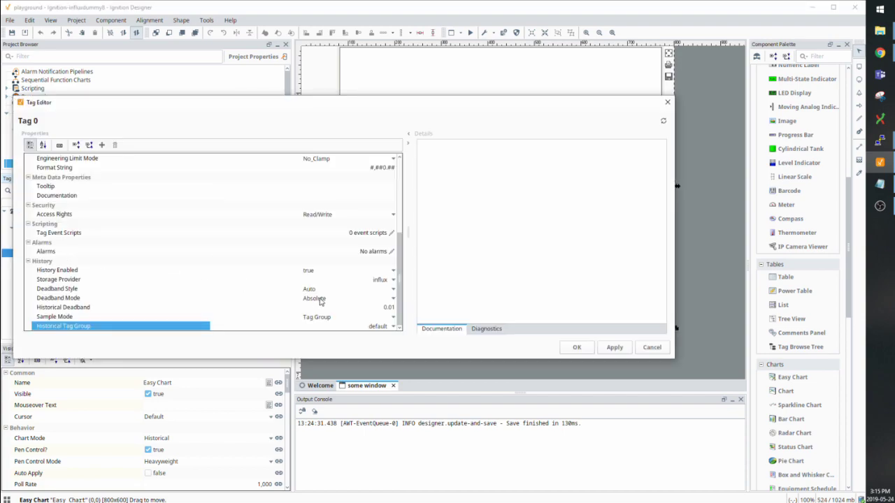
pyautogui.scroll(1, 358, 297)
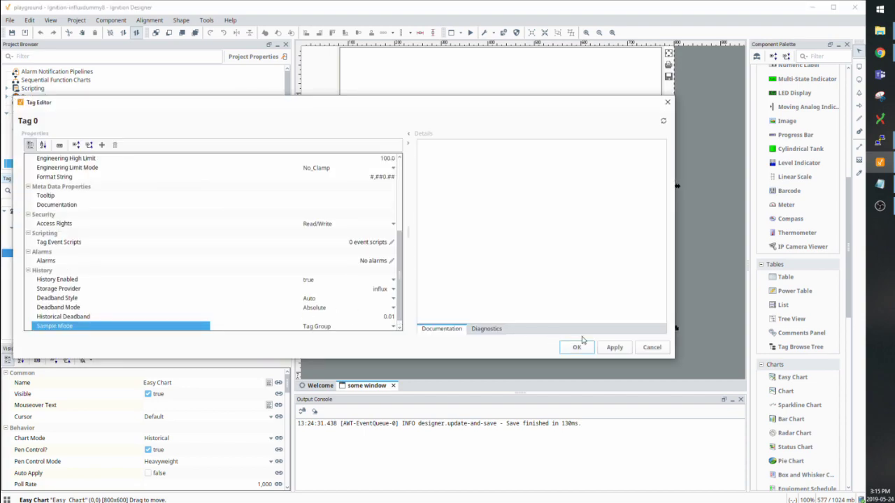
pyautogui.click(650, 347)
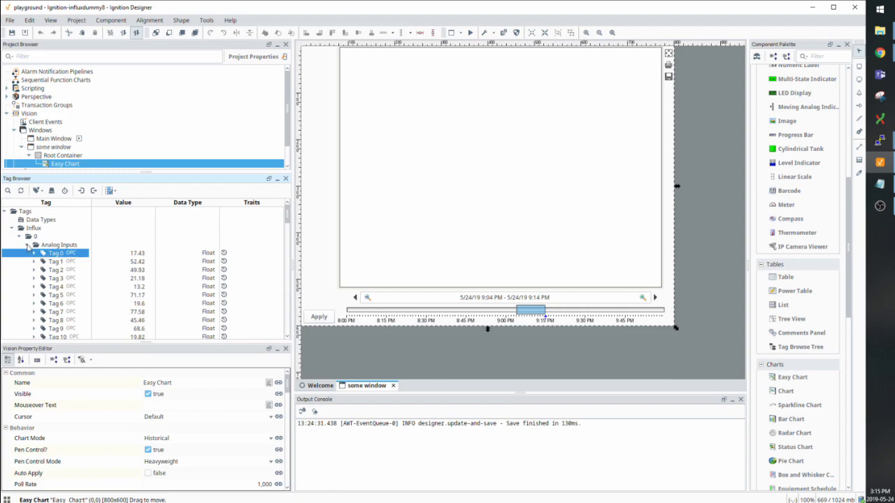
# Collapse Analog Inputs, expand Discrete Inputs, then collapse folder 0 and Influx.
pyautogui.press('Left')
pyautogui.press('Left')
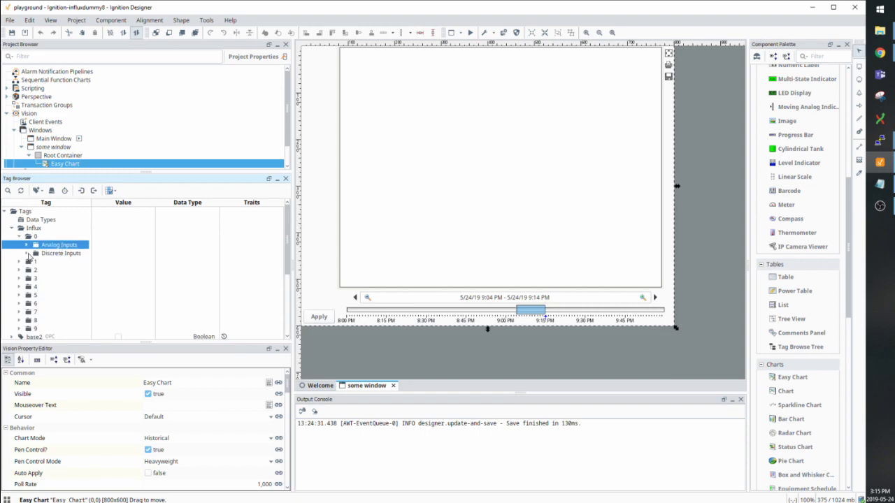
pyautogui.click(27, 255)
pyautogui.click(20, 237)
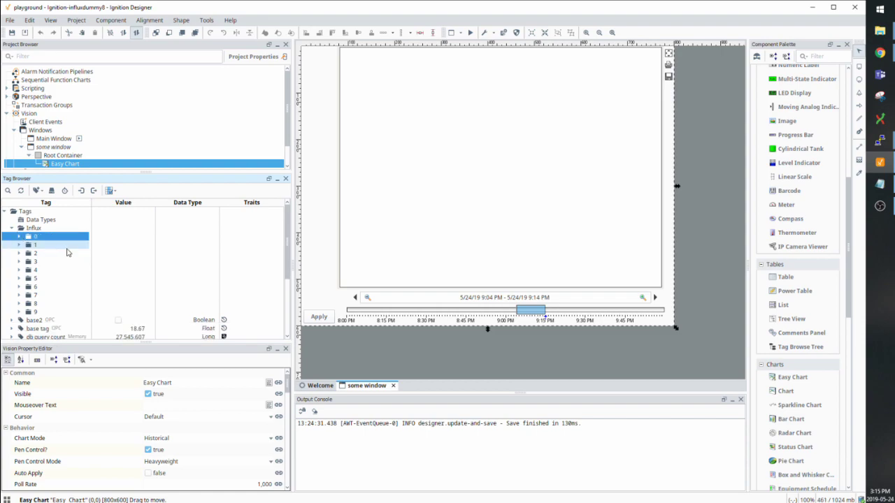
pyautogui.click(14, 230)
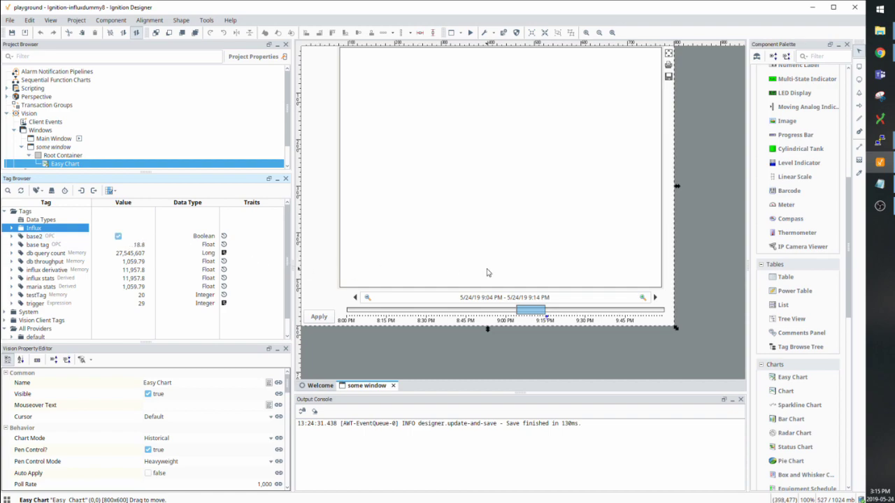
# Add influx > 0 > analog inputs tag 0 through tag 5 as Easy Chart tag history pens.
pyautogui.hotkey('ctrl', 'u')
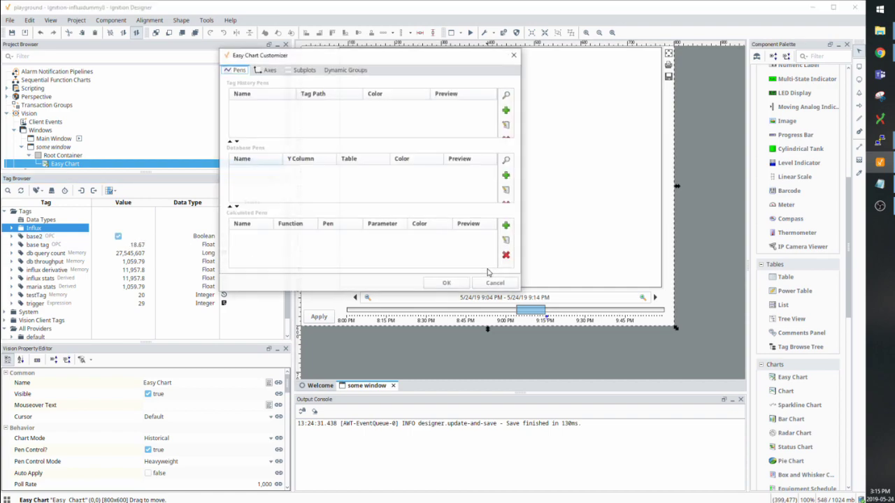
pyautogui.click(511, 99)
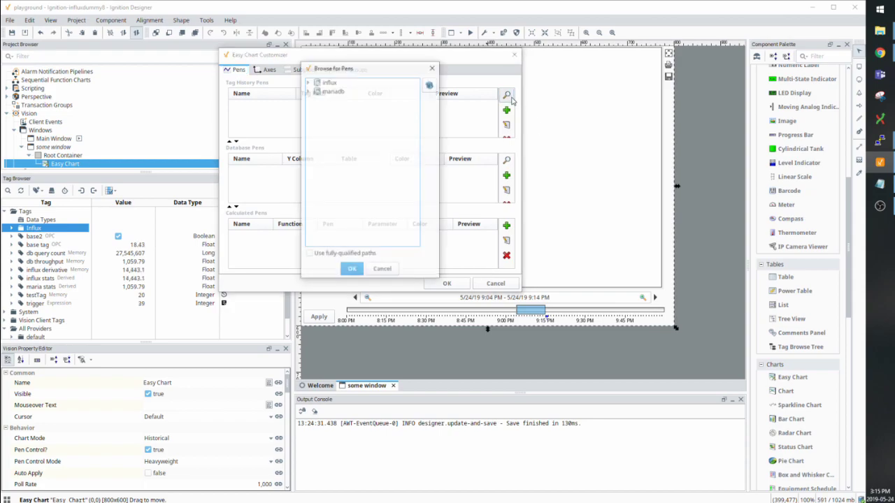
pyautogui.click(307, 83)
pyautogui.click(315, 92)
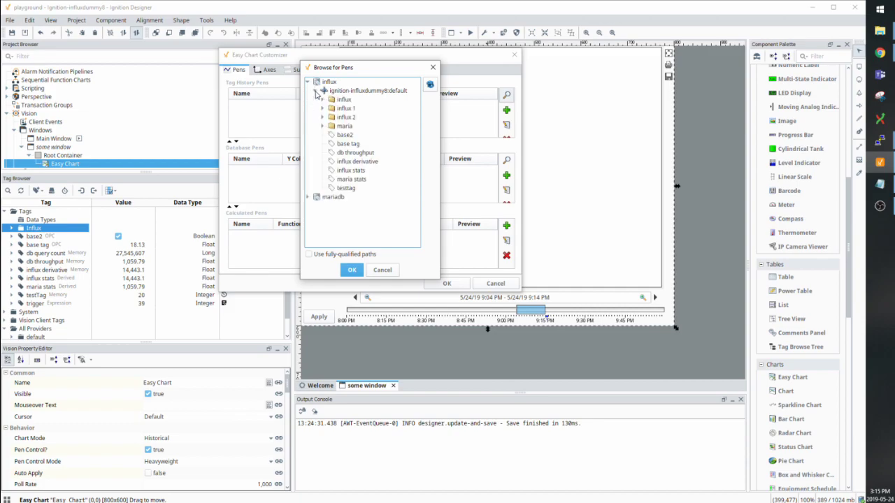
pyautogui.click(323, 100)
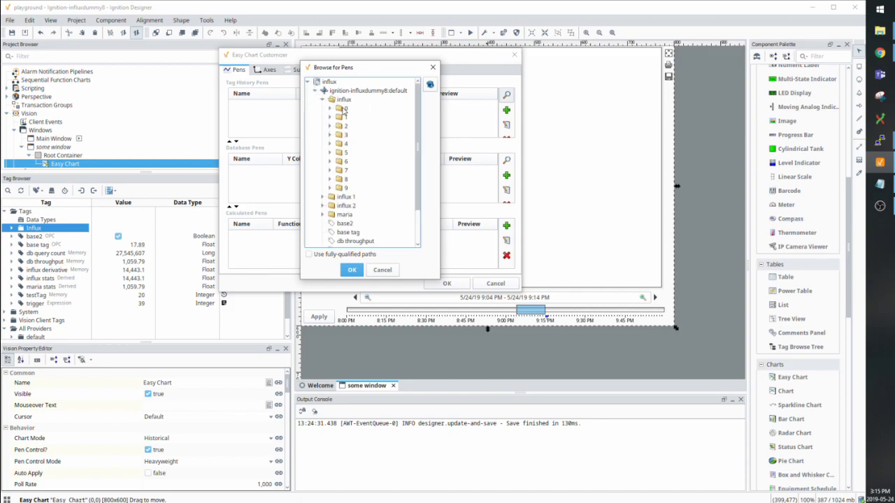
pyautogui.doubleClick(344, 109)
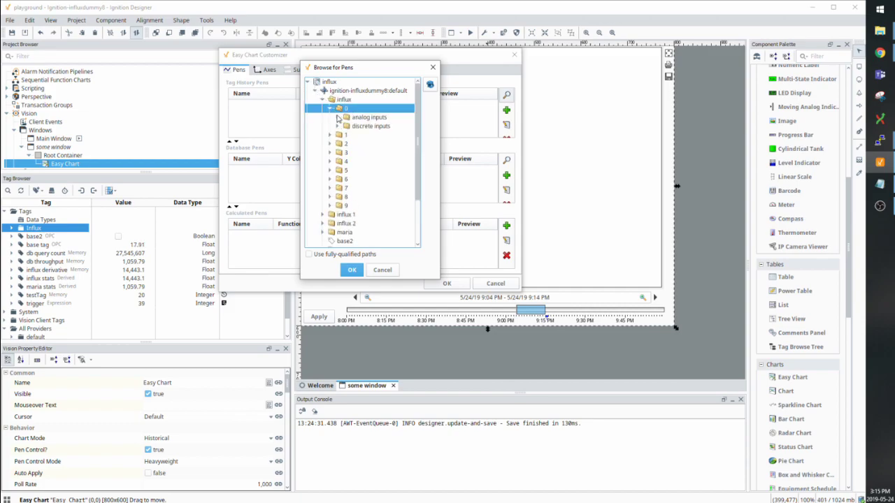
pyautogui.click(338, 117)
pyautogui.click(362, 127)
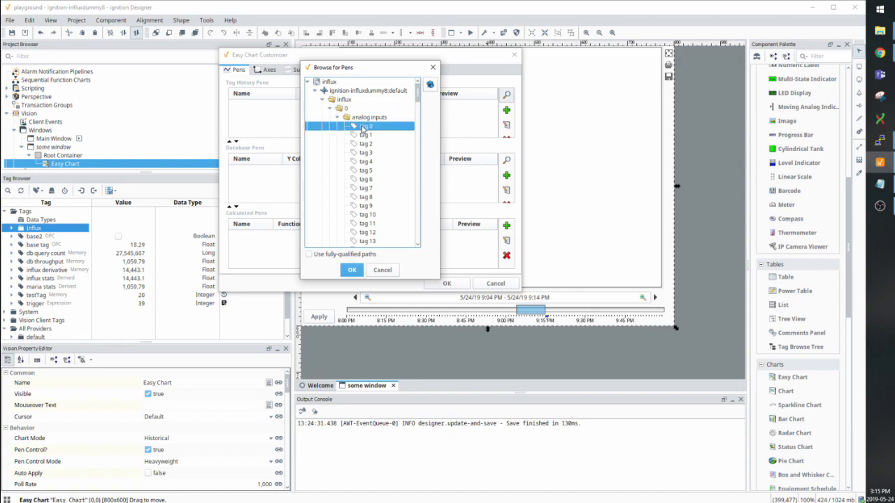
pyautogui.keyDown('shift'); pyautogui.click(370, 172); pyautogui.keyUp('shift')
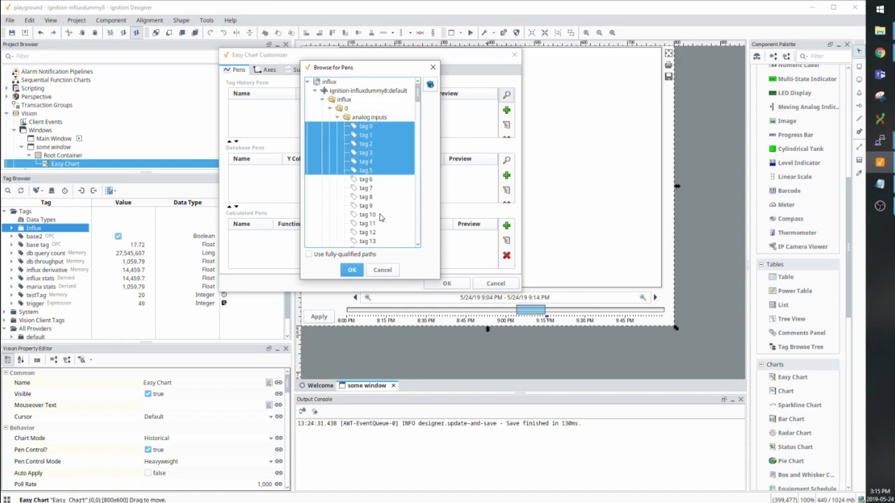
pyautogui.click(352, 270)
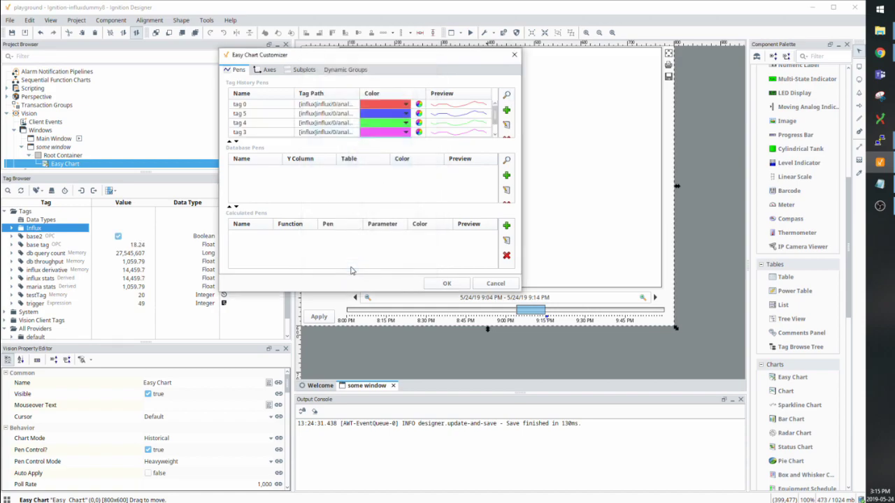
pyautogui.click(442, 284)
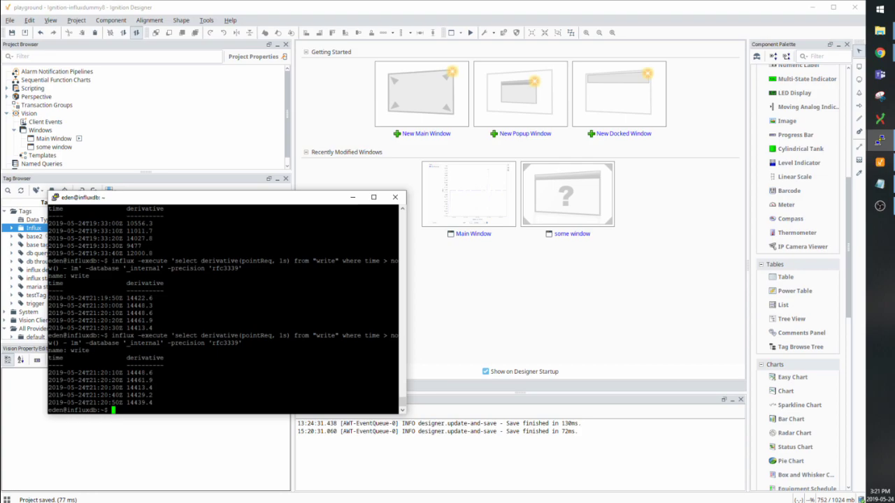
# Bring the Designer forward and open Main Window with its influx stats throughput chart.
pyautogui.click(236, 6)
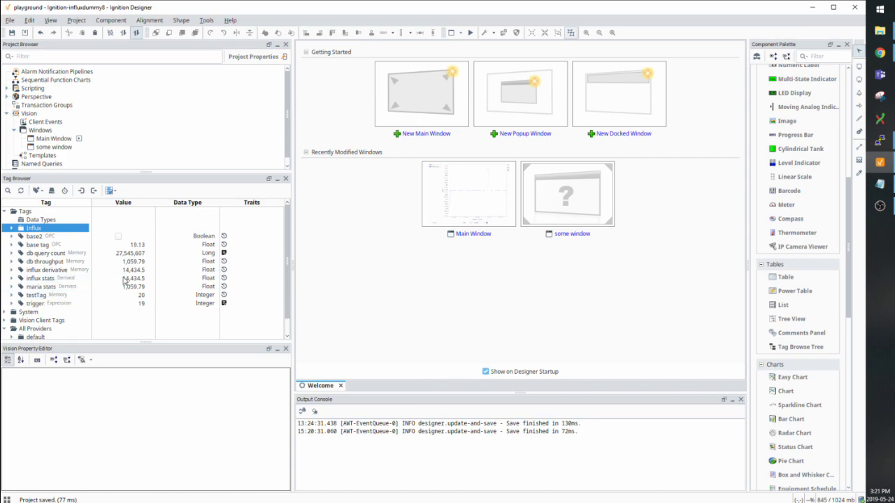
pyautogui.click(464, 216)
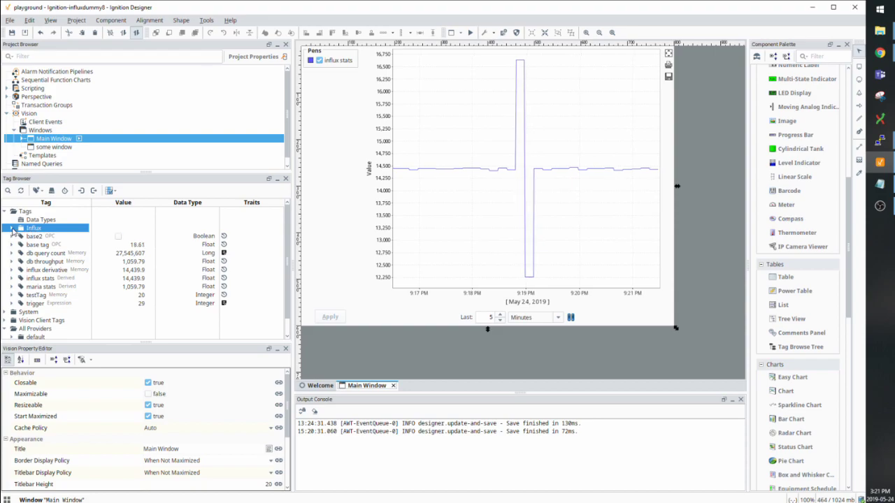
# Expand and collapse the Influx folder, then select the Tags root folder.
pyautogui.click(12, 232)
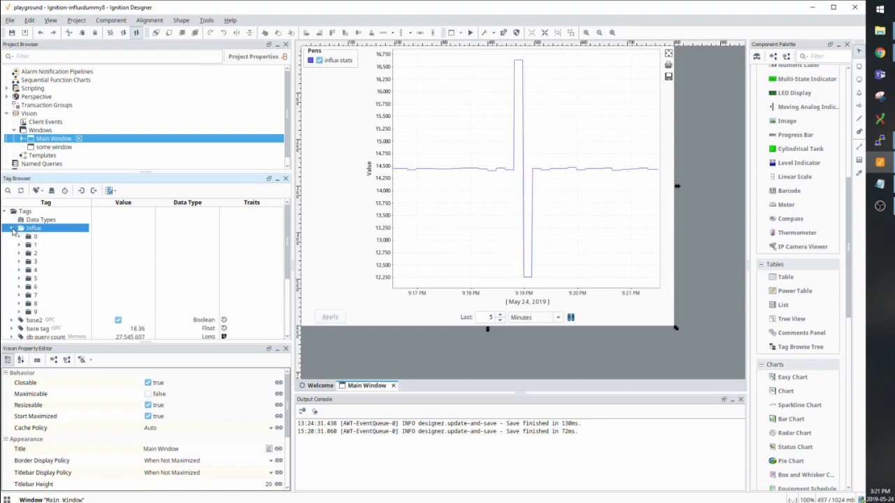
pyautogui.click(12, 232)
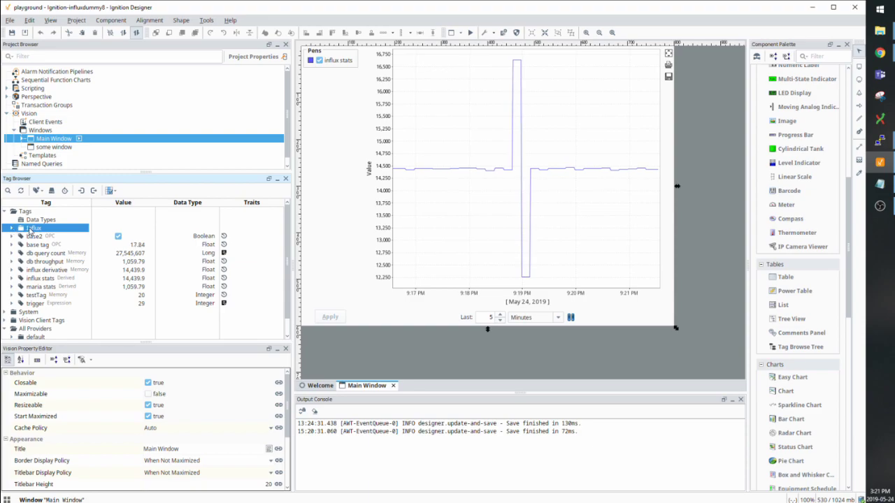
pyautogui.click(28, 212)
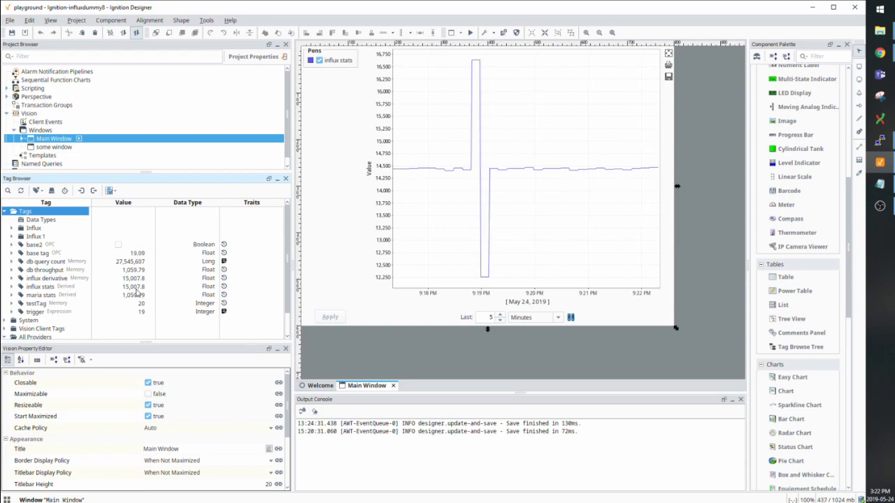
# Rerun the previous InfluxDB write-rate derivative query in the terminal.
pyautogui.click(879, 140)
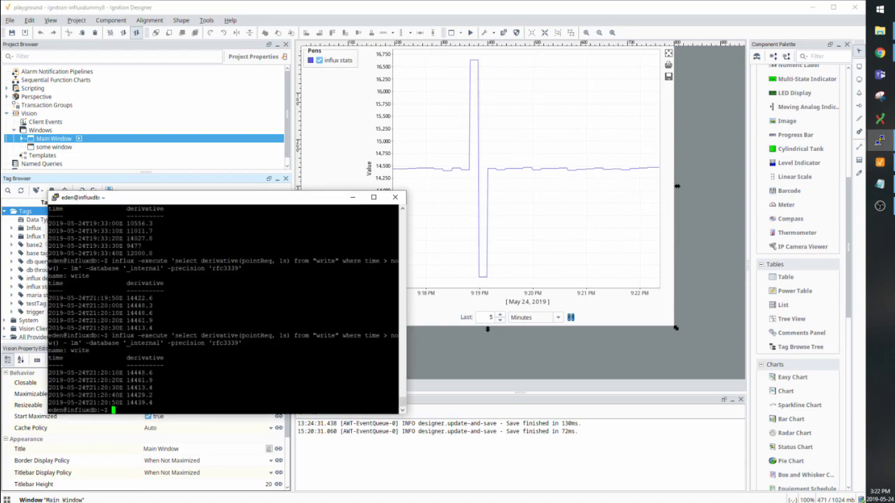
pyautogui.press('Up')
pyautogui.press('Return')
# Back in the Designer, paste two copies of the Influx folder under Tags as Influx 2 and Influx 3.
pyautogui.click(142, 293)
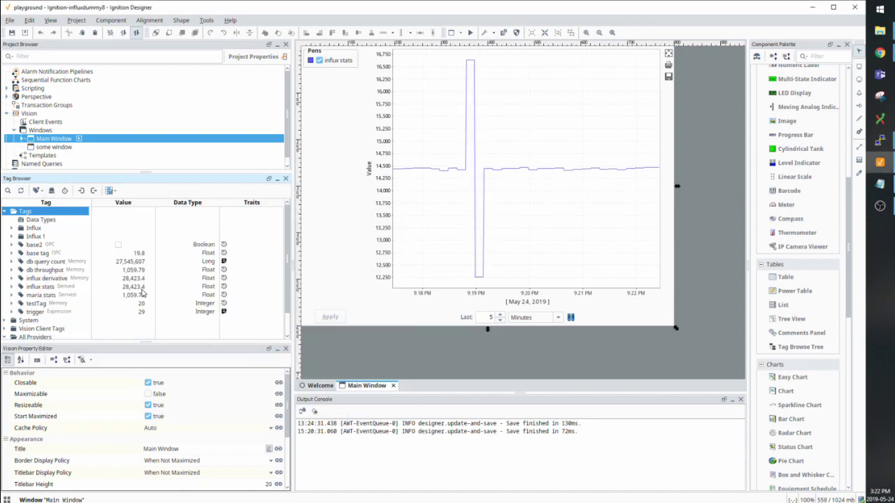
pyautogui.click(133, 290)
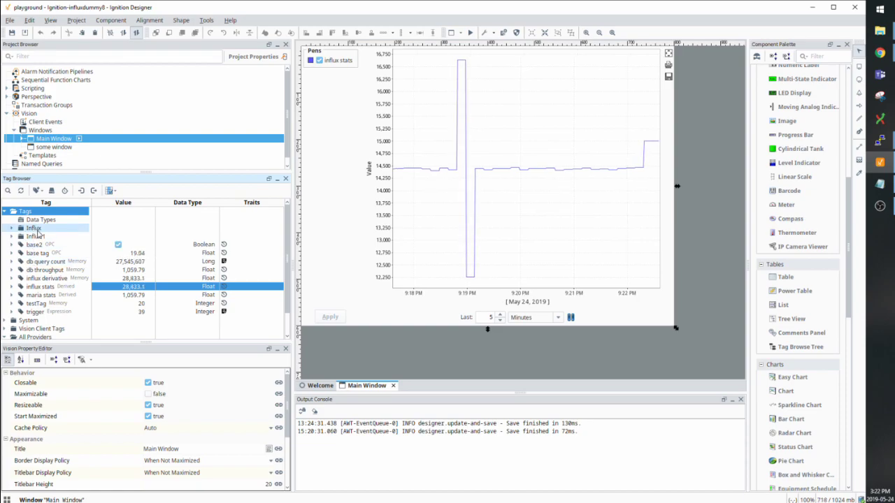
pyautogui.click(37, 231)
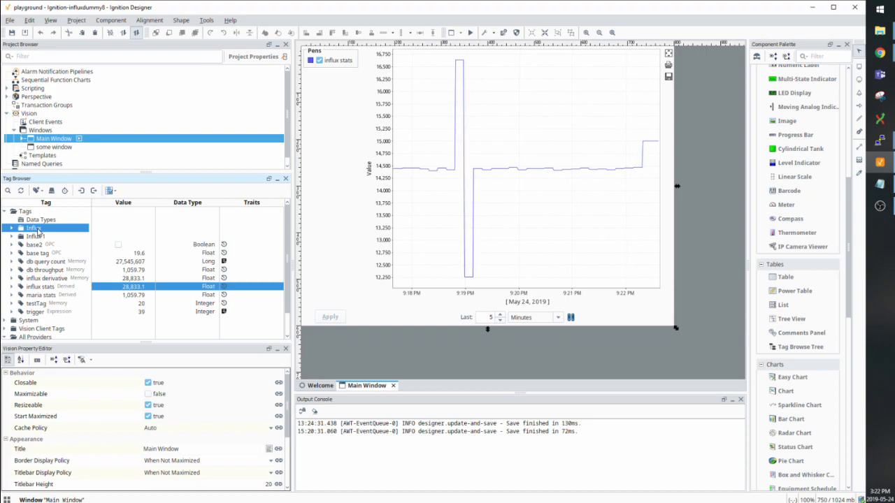
pyautogui.click(39, 213)
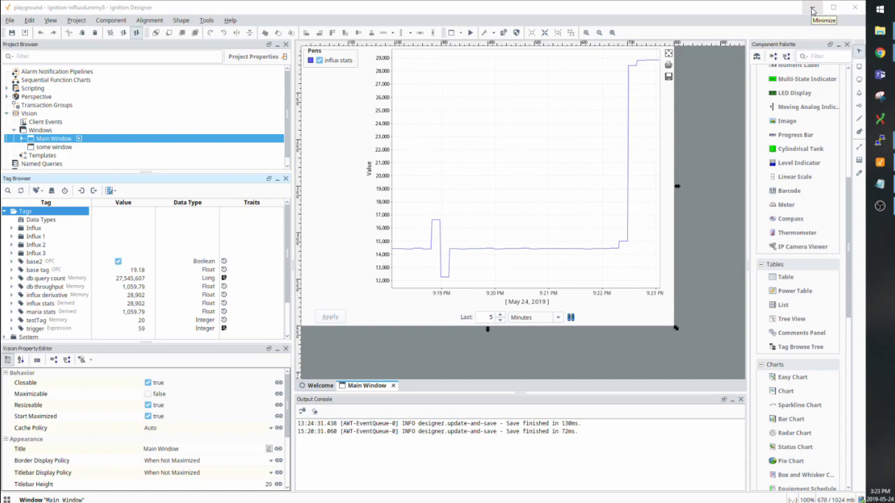
# Check the gateway Status overview (80,176 tags, 31% CPU), then return to the Designer chart.
pyautogui.click(812, 9)
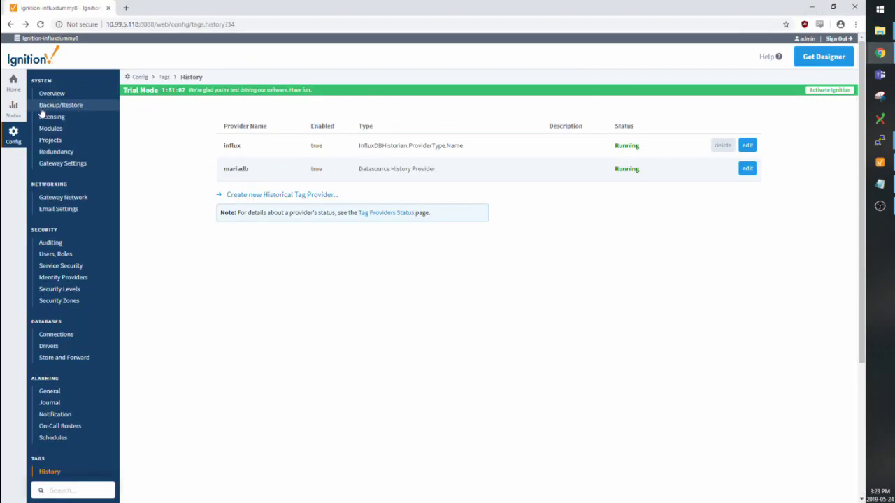
pyautogui.click(14, 109)
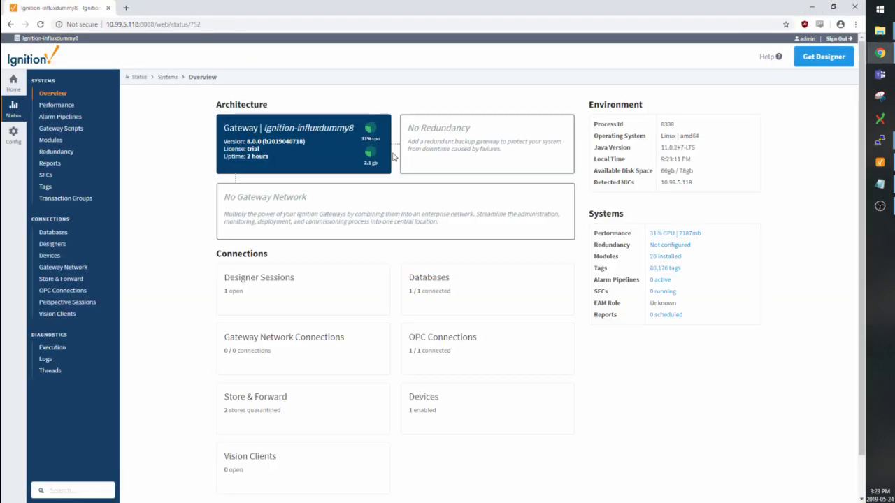
pyautogui.hotkey('alt', 'Tab')
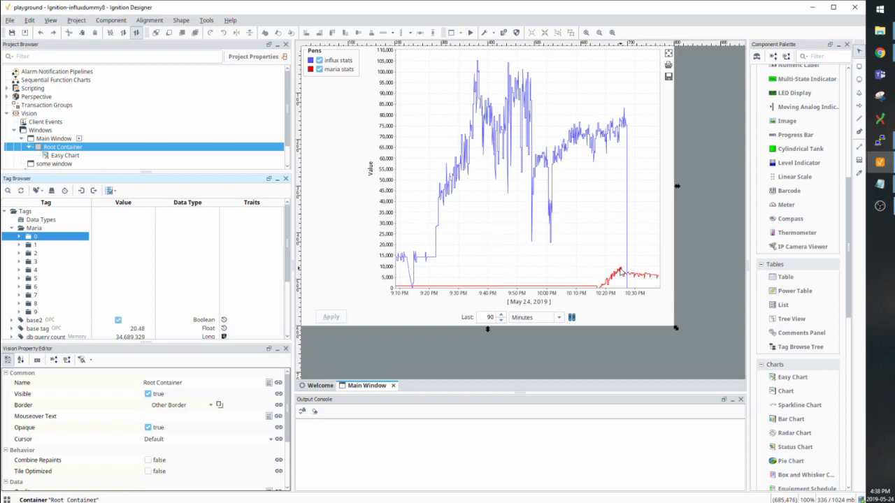
# Paste a copy of the Maria folder under Tags as Maria 1, then view the gateway's Store and Forward settings.
pyautogui.click(11, 230)
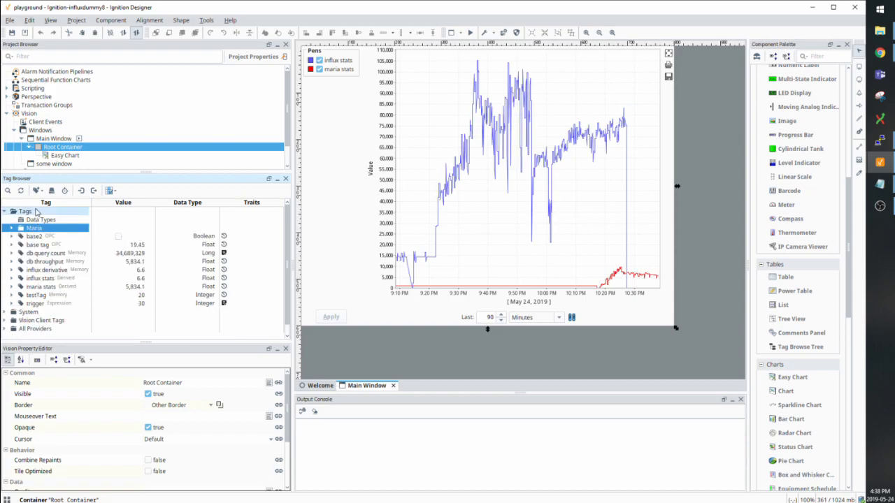
pyautogui.click(33, 212)
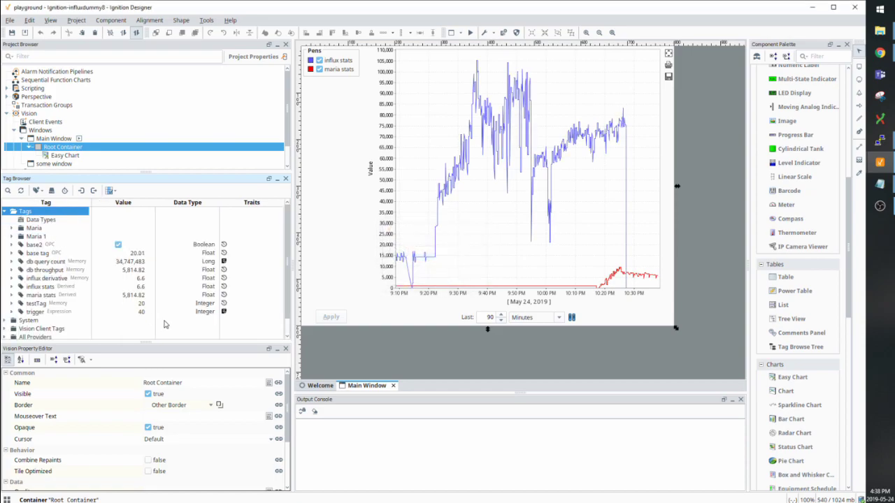
pyautogui.click(65, 297)
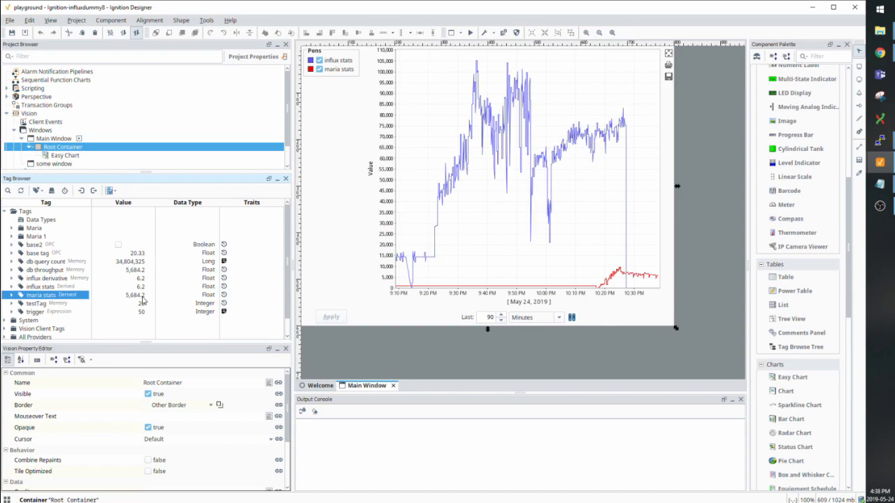
pyautogui.hotkey('alt', 'Tab')
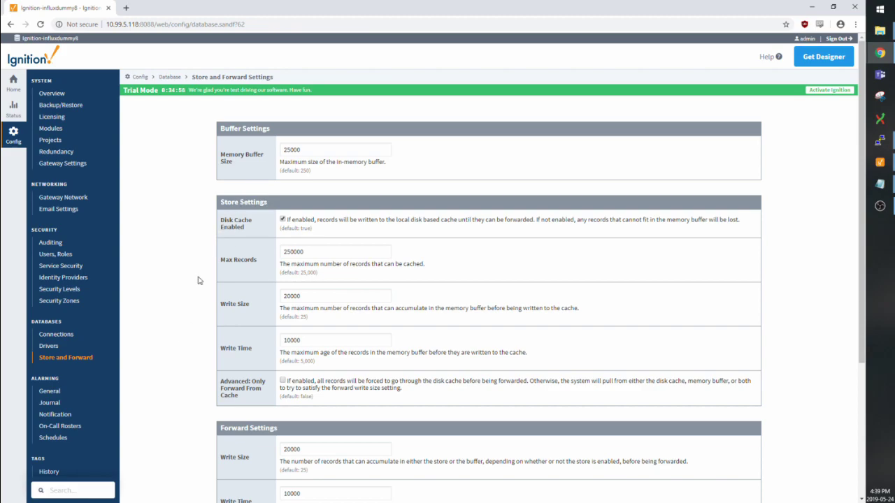
pyautogui.click(83, 358)
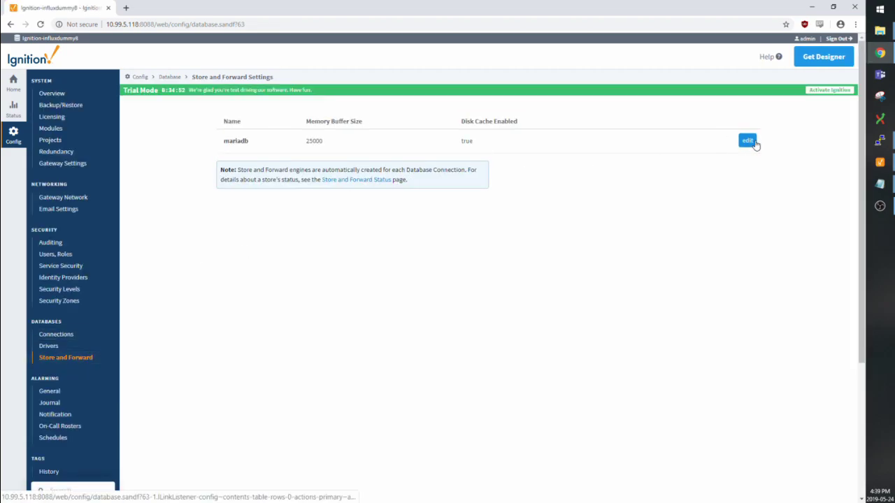
pyautogui.click(754, 142)
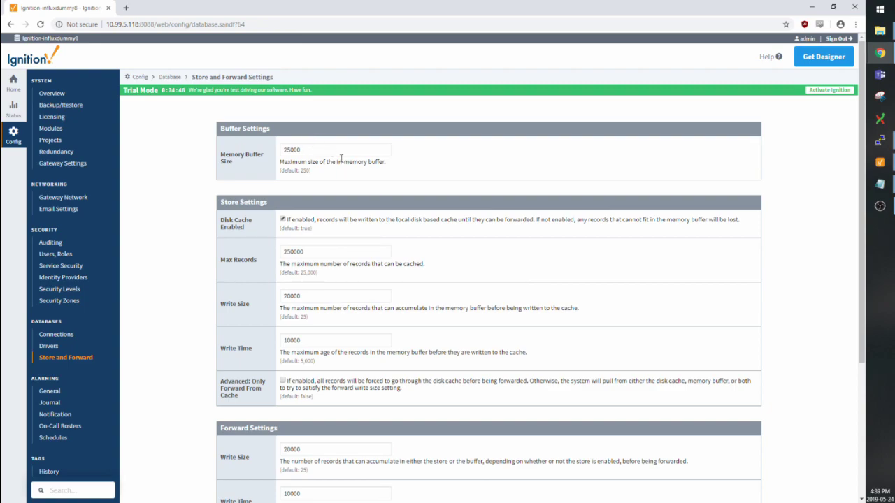
pyautogui.scroll(-1, 436, 244)
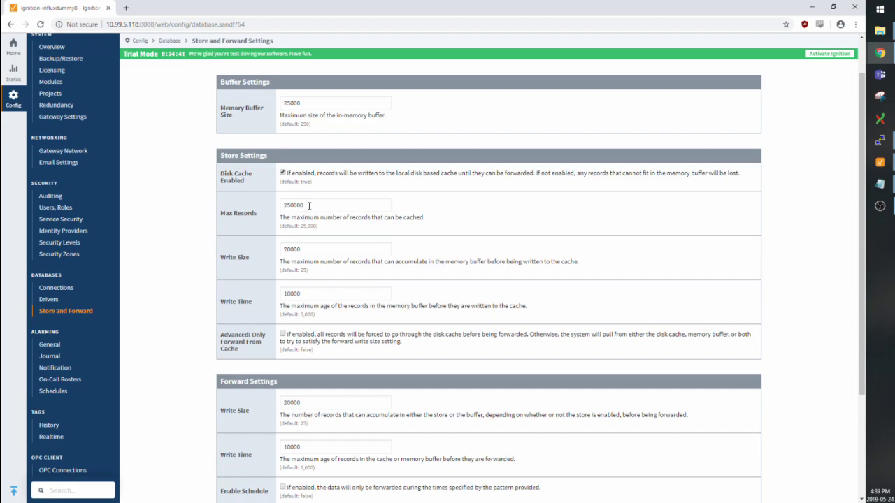
pyautogui.scroll(-1, 309, 206)
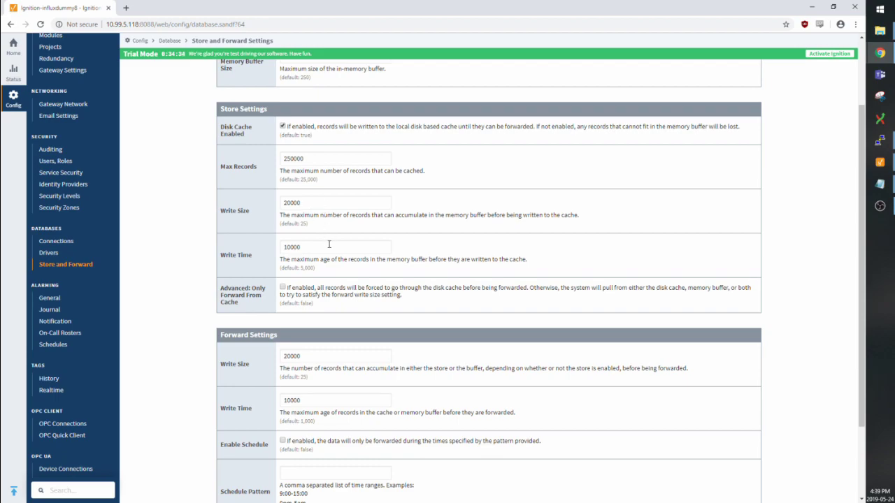
pyautogui.scroll(-2, 329, 244)
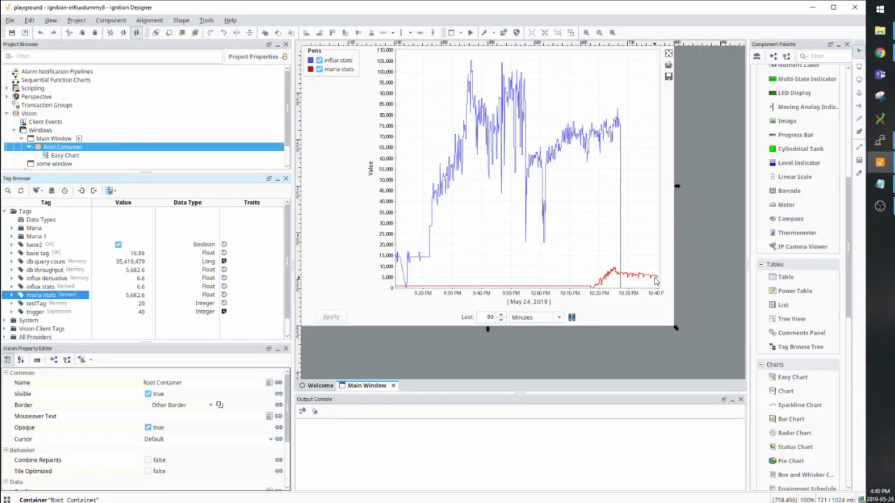
# Copy the Maria tag folder and paste it under Tags as Maria 2.
pyautogui.hotkey('alt', 'Tab')
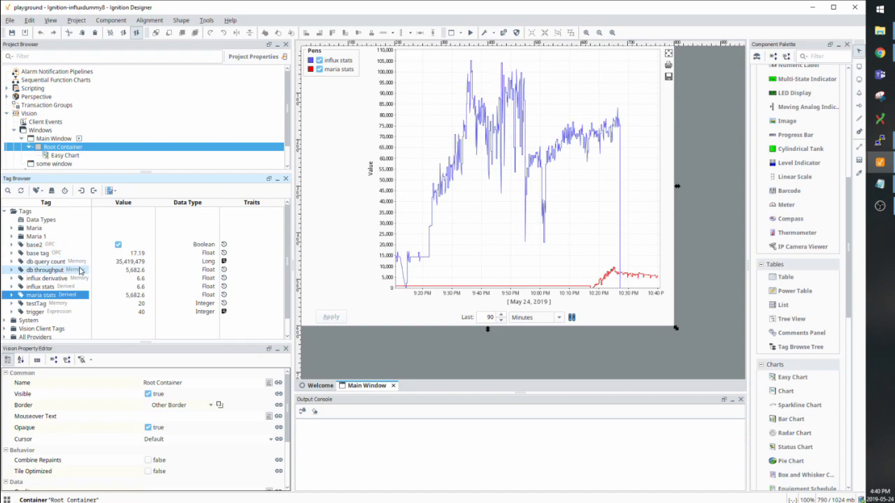
pyautogui.click(35, 229)
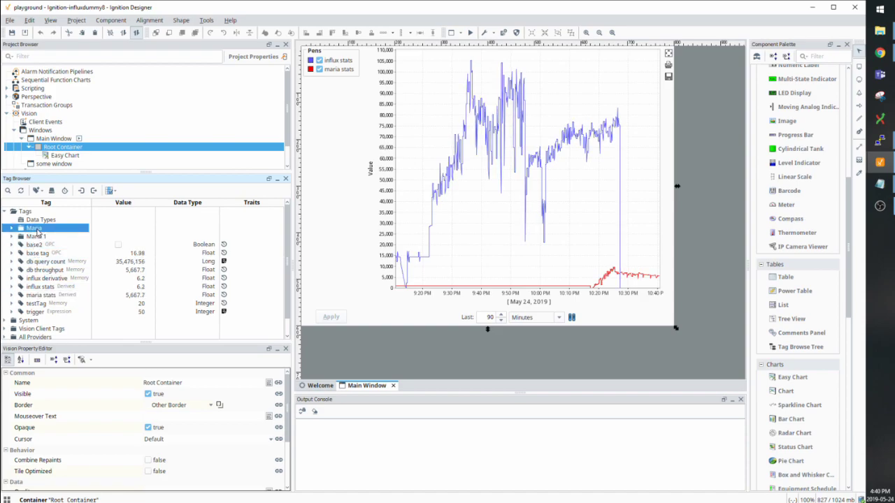
pyautogui.click(33, 212)
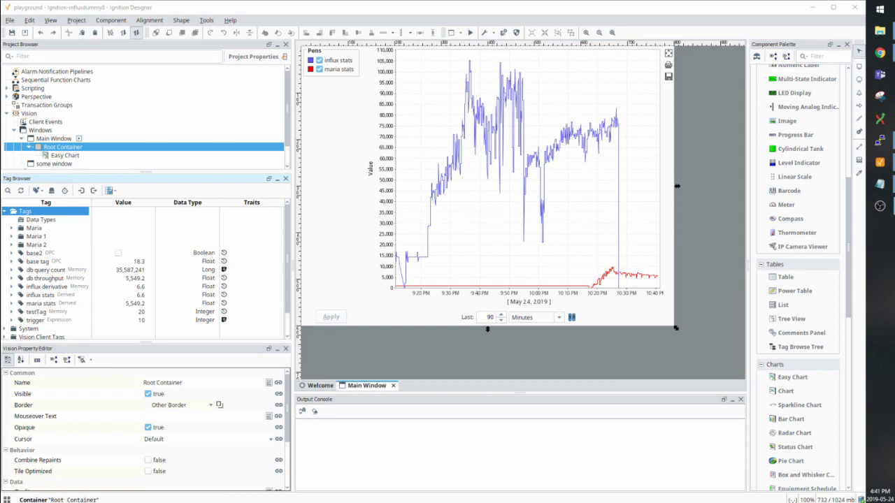
pyautogui.hotkey('alt', 'Tab')
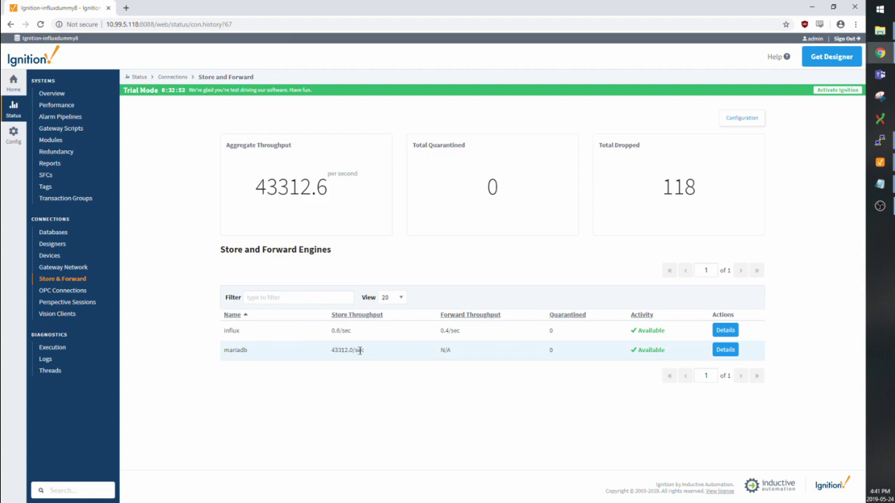
pyautogui.moveTo(441, 351); pyautogui.dragTo(461, 351)
pyautogui.click(461, 352)
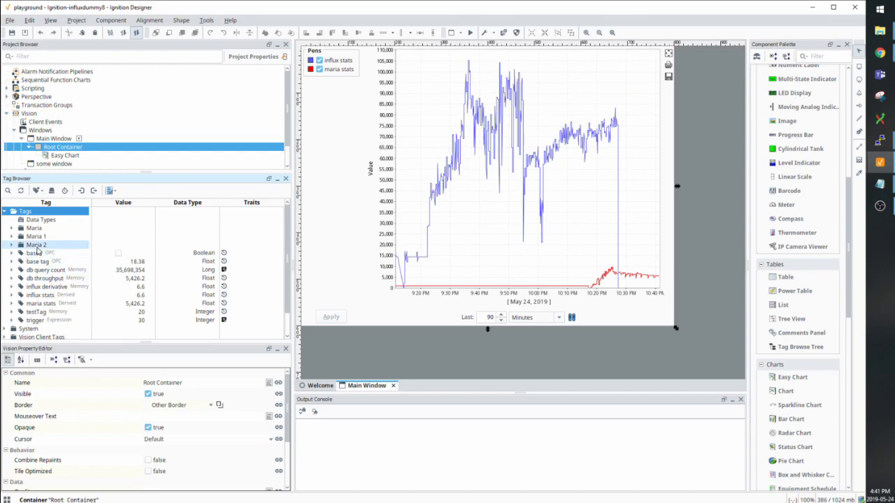
# Delete the Maria 2 and Maria 1 folders, then check gateway throughput of about 23,905 records per second.
pyautogui.rightClick(37, 245)
pyautogui.click(66, 289)
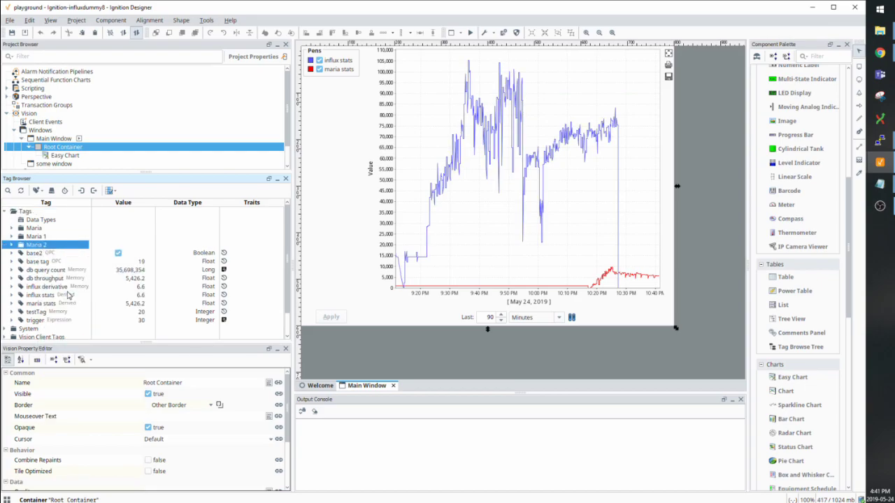
pyautogui.click(131, 278)
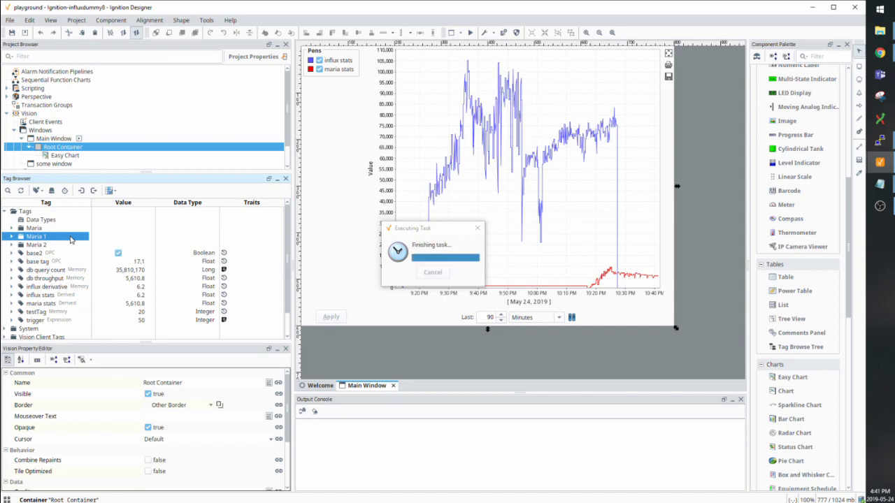
pyautogui.rightClick(70, 238)
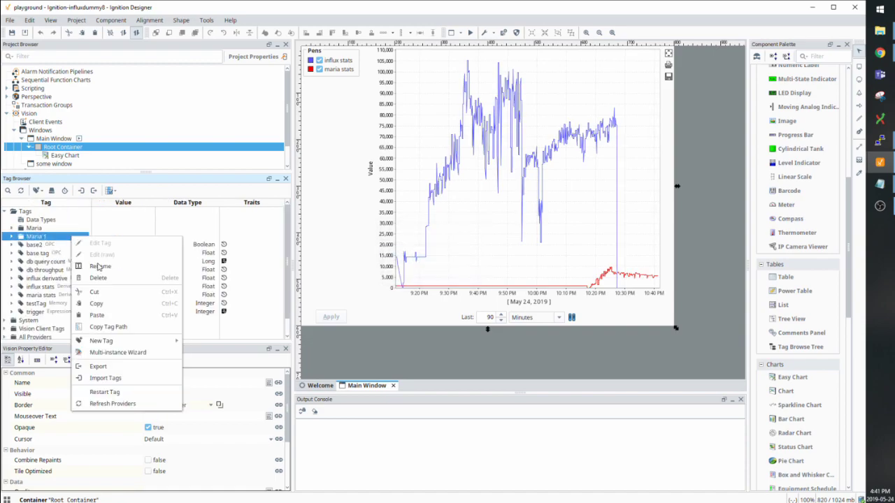
pyautogui.click(101, 278)
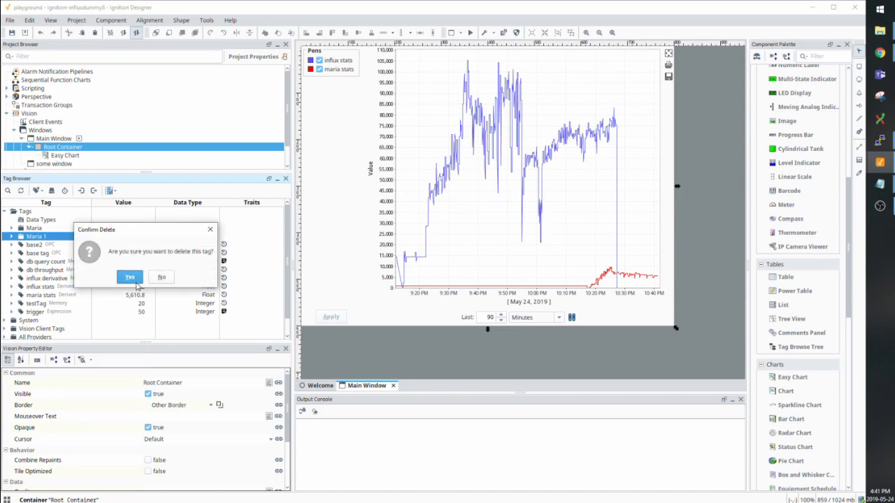
pyautogui.click(137, 282)
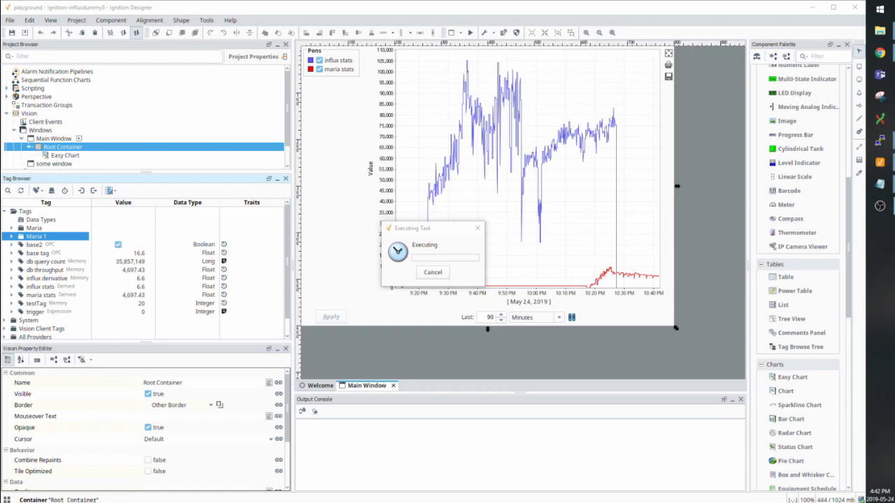
pyautogui.hotkey('alt', 'Tab')
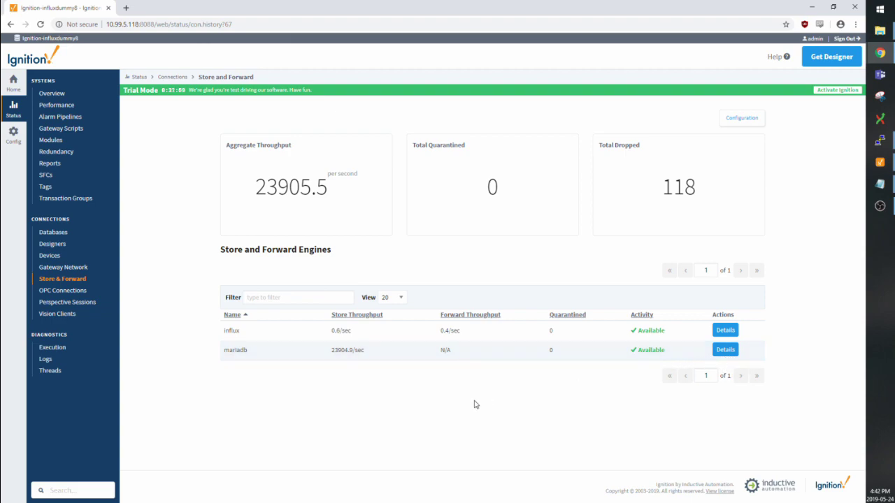
# Return to the Designer and select maria stats, now reading 5,224.7.
pyautogui.hotkey('alt', 'Tab')
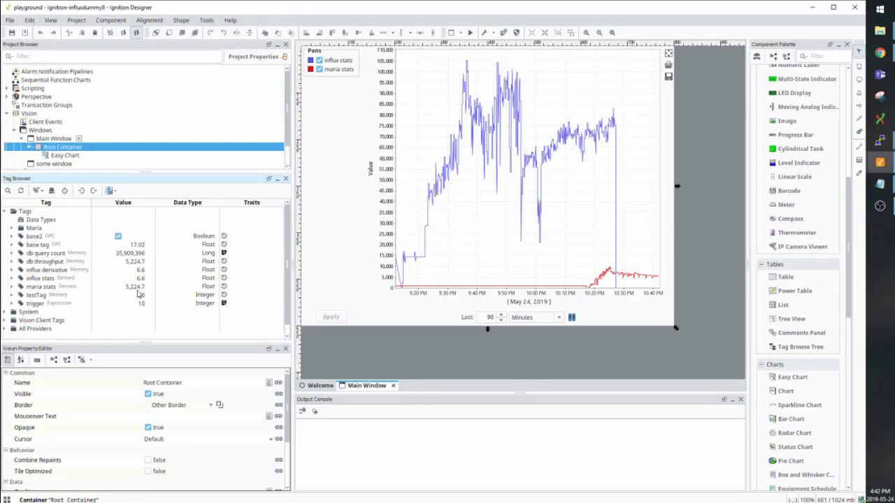
pyautogui.click(138, 287)
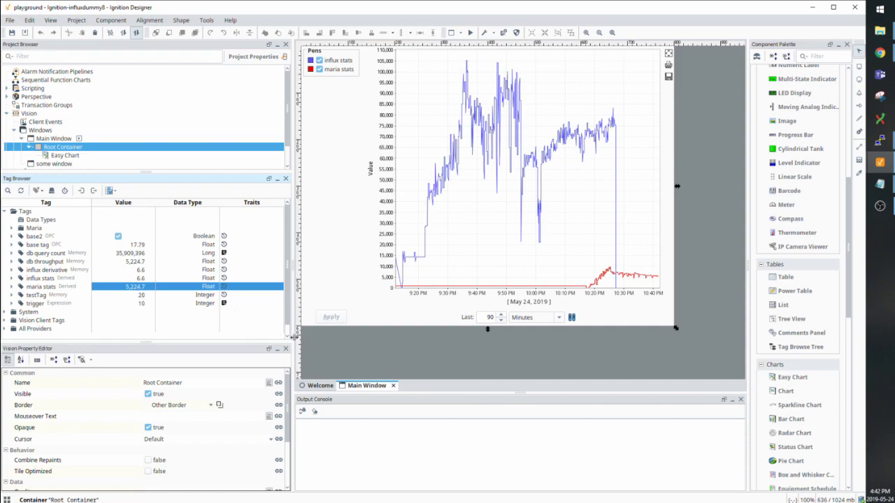